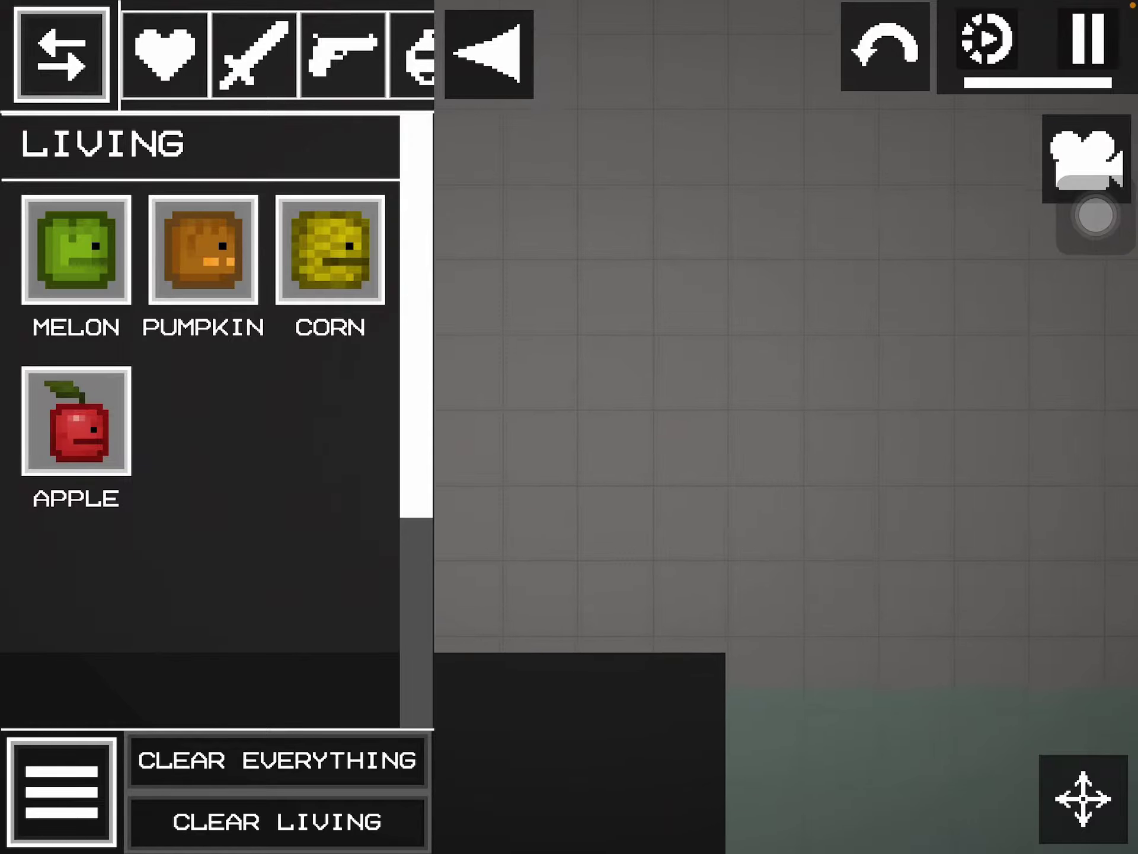
left_click_drag(374, 54, 161, 53)
- Spawn three balks from the Build category stacked on an empty stretch of floor
left_click(138, 53)
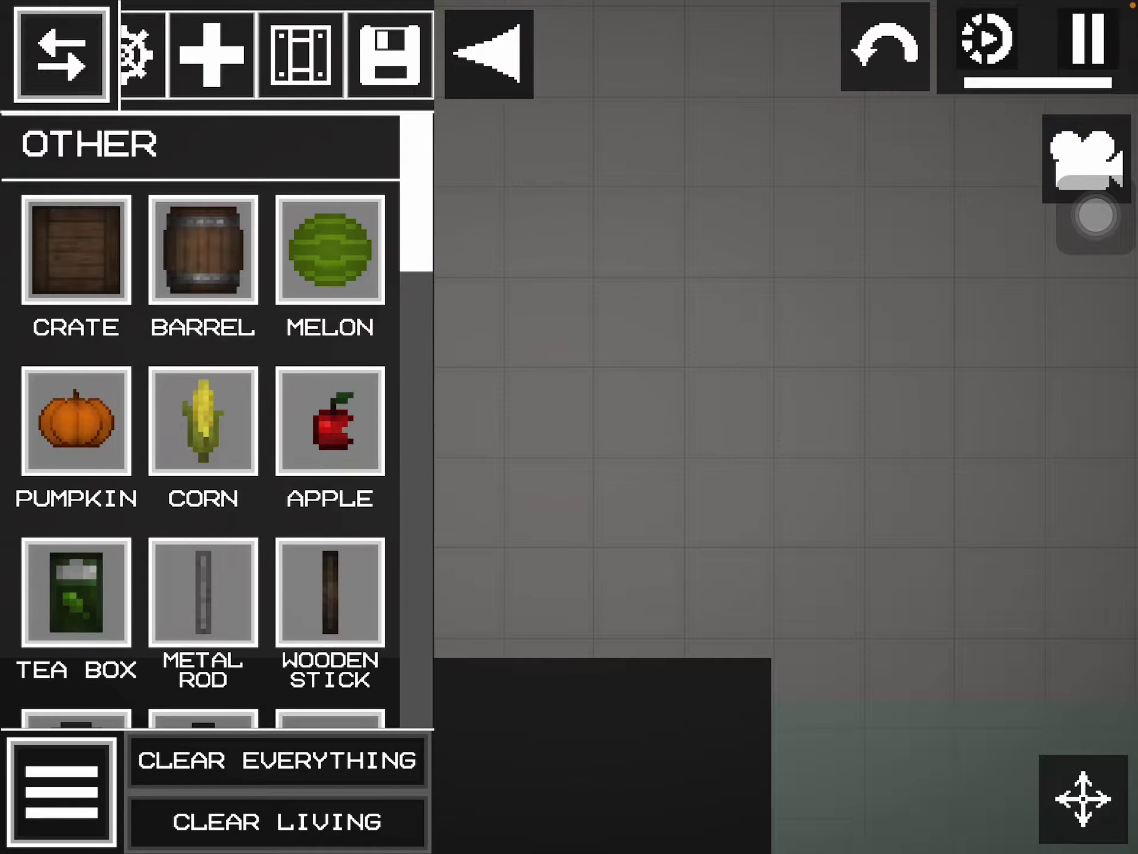
scroll(201, 445, "down", 10)
scroll(200, 445, "down", 5)
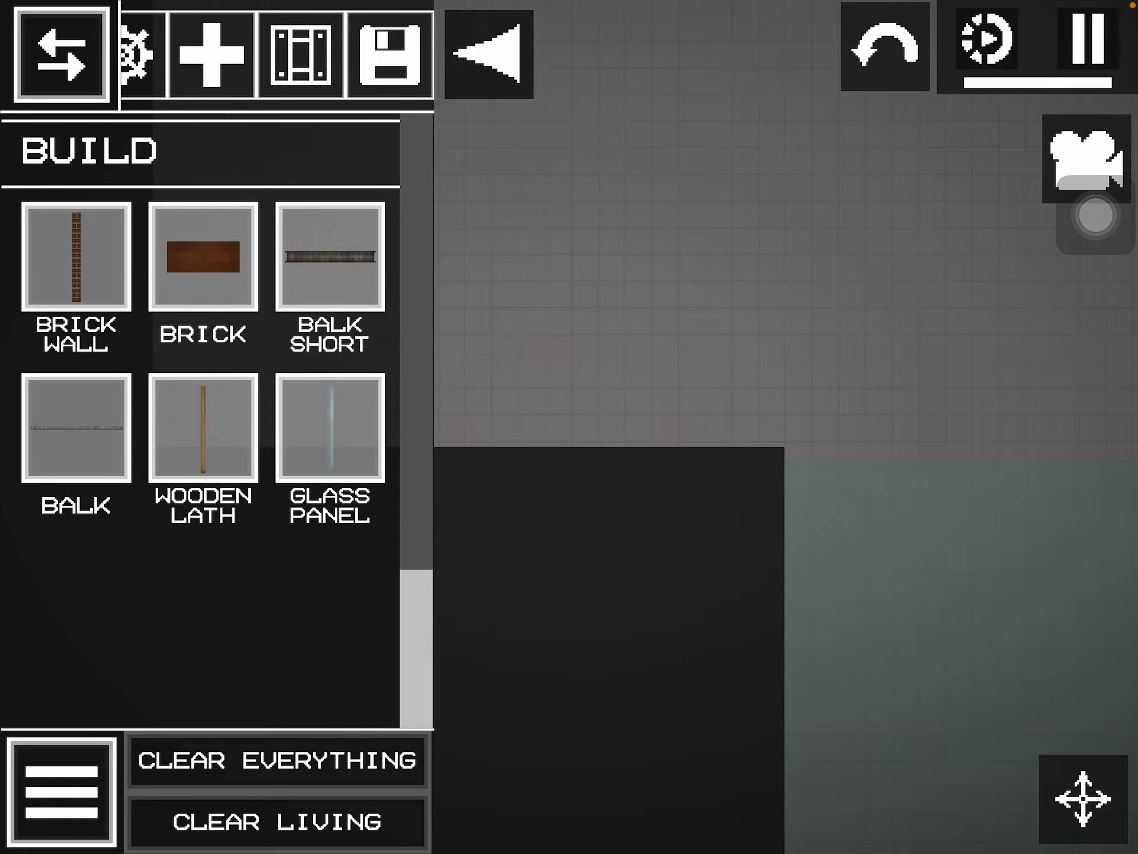
scroll(200, 446, "down", 5)
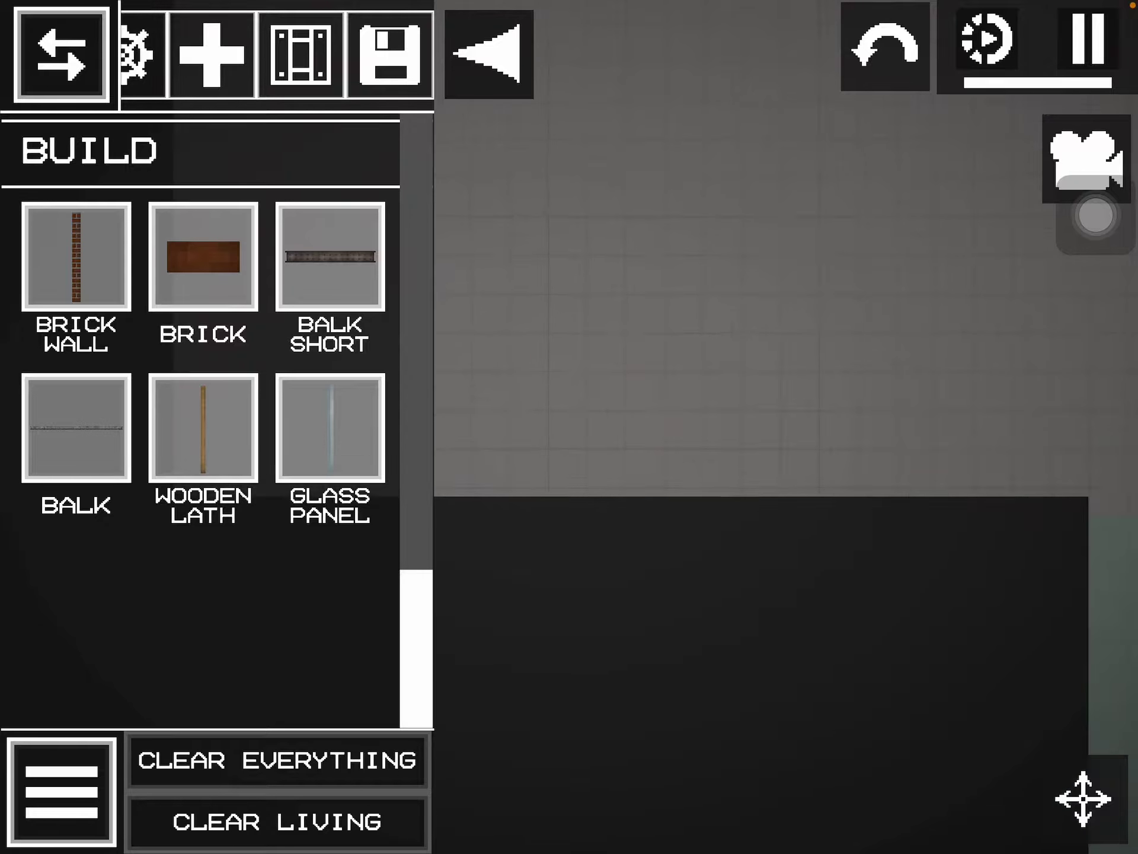
left_click_drag(889, 623, 623, 668)
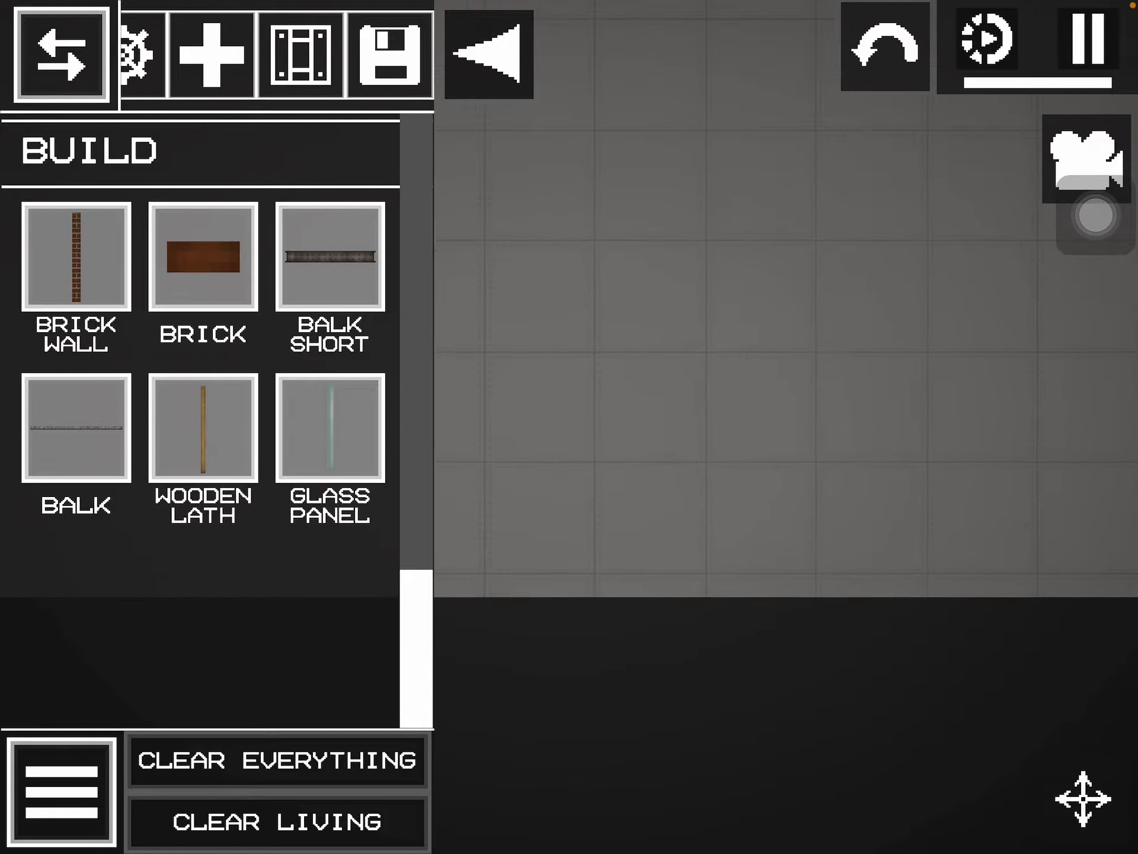
scroll(783, 356, "up", 3)
left_click(698, 492)
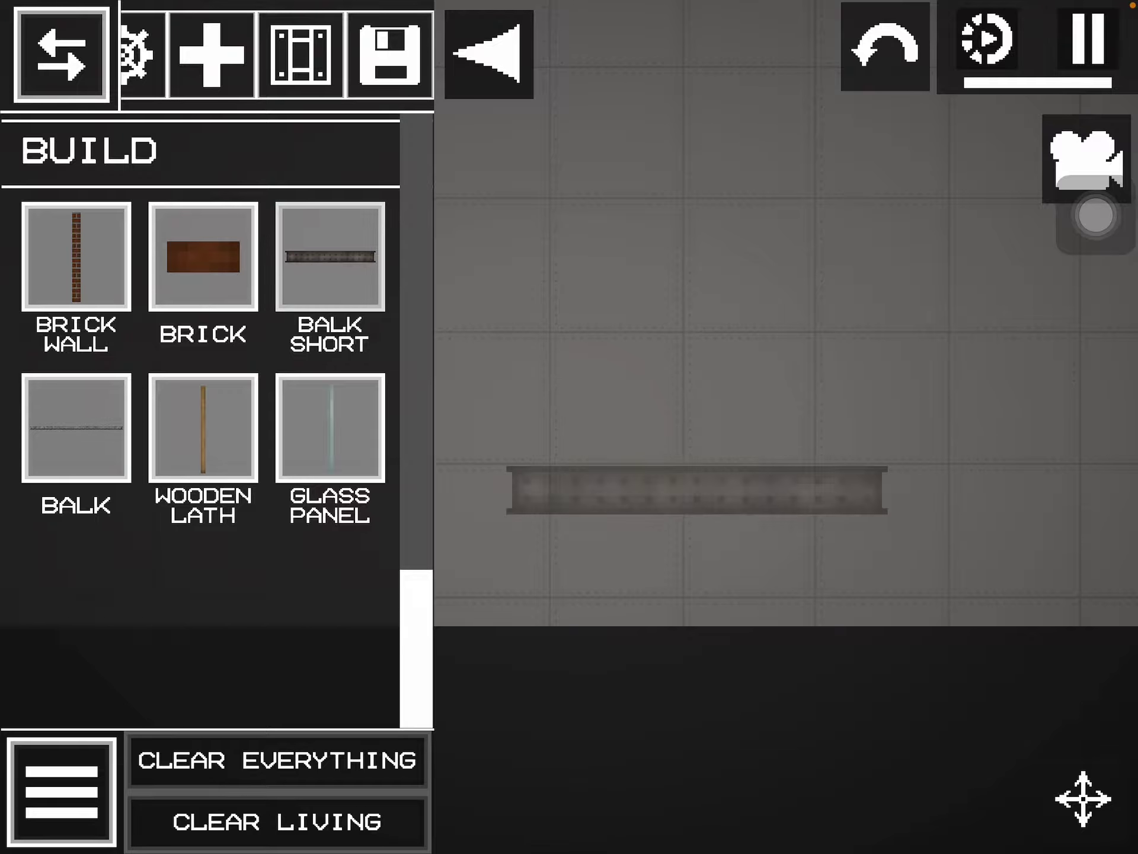
left_click(656, 410)
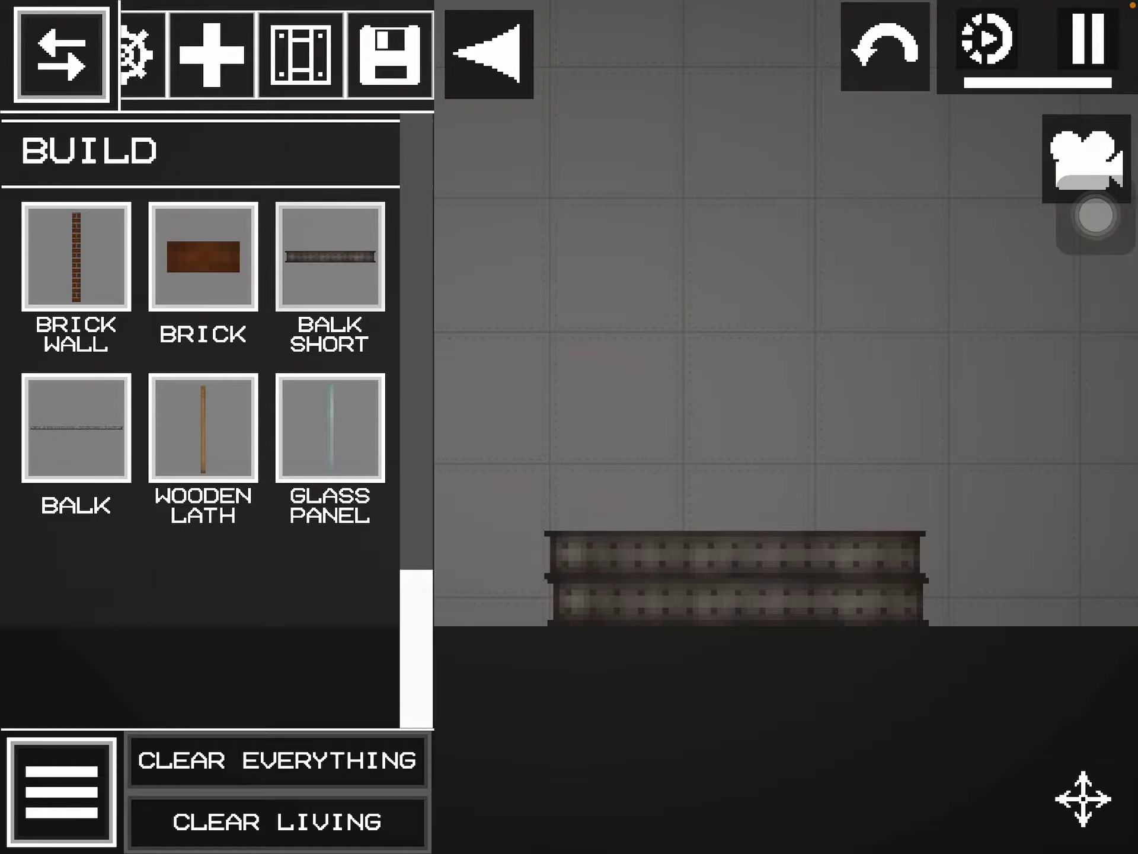
left_click(751, 472)
scroll(782, 357, "up", 2)
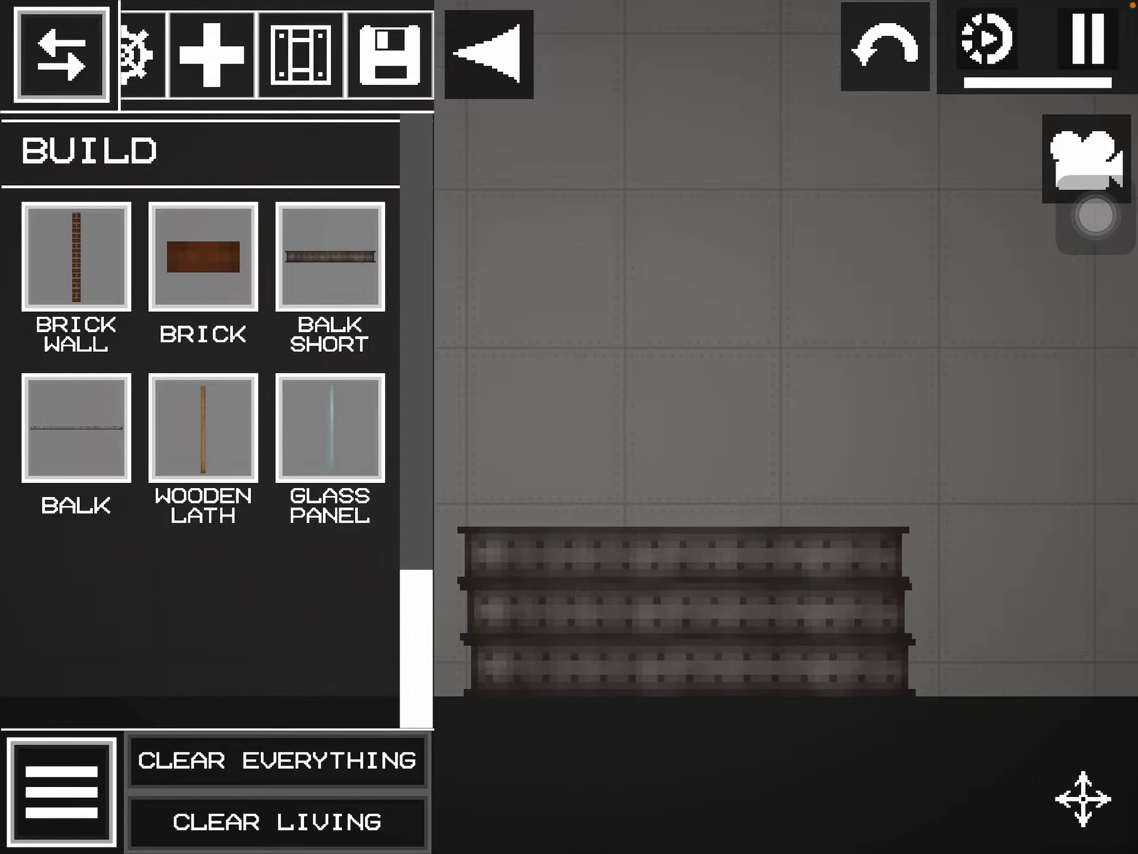
- Move the catalog on to the traps category for the animal trap
key("q")
scroll(783, 445, "up", 2)
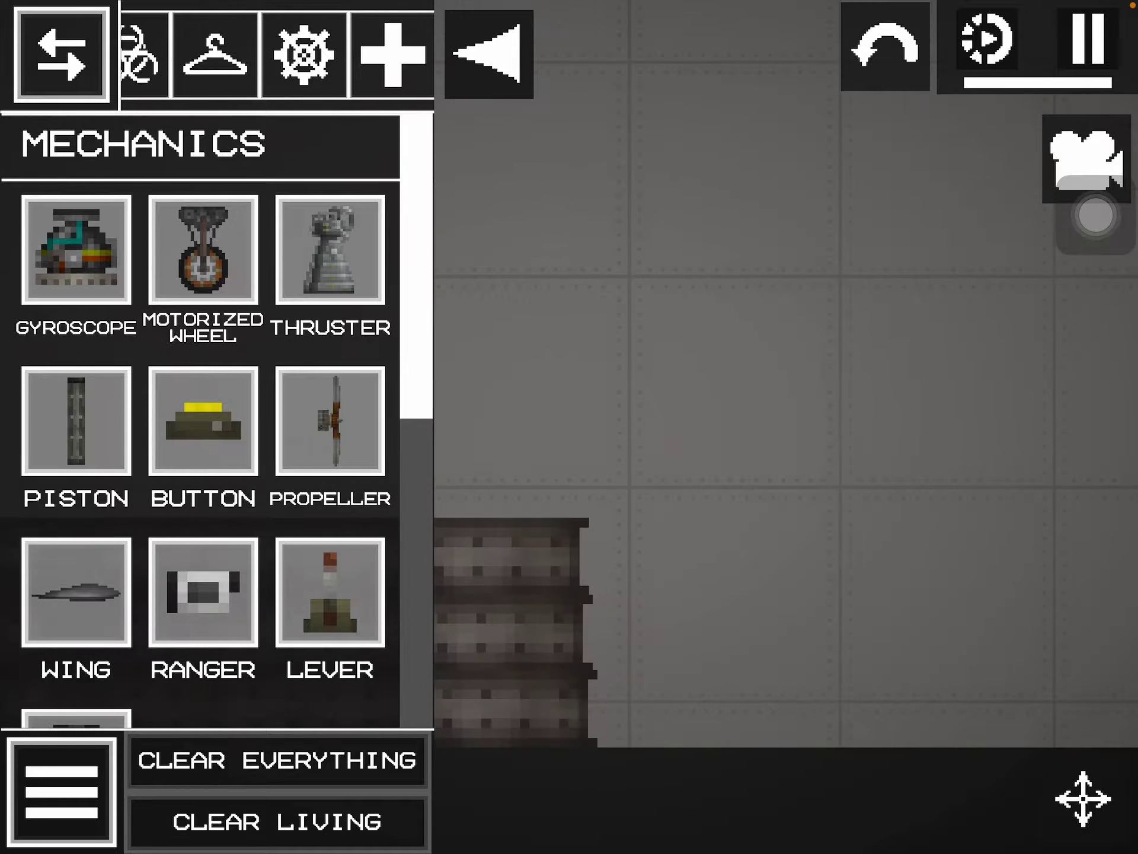
key("q")
scroll(783, 445, "up", 2)
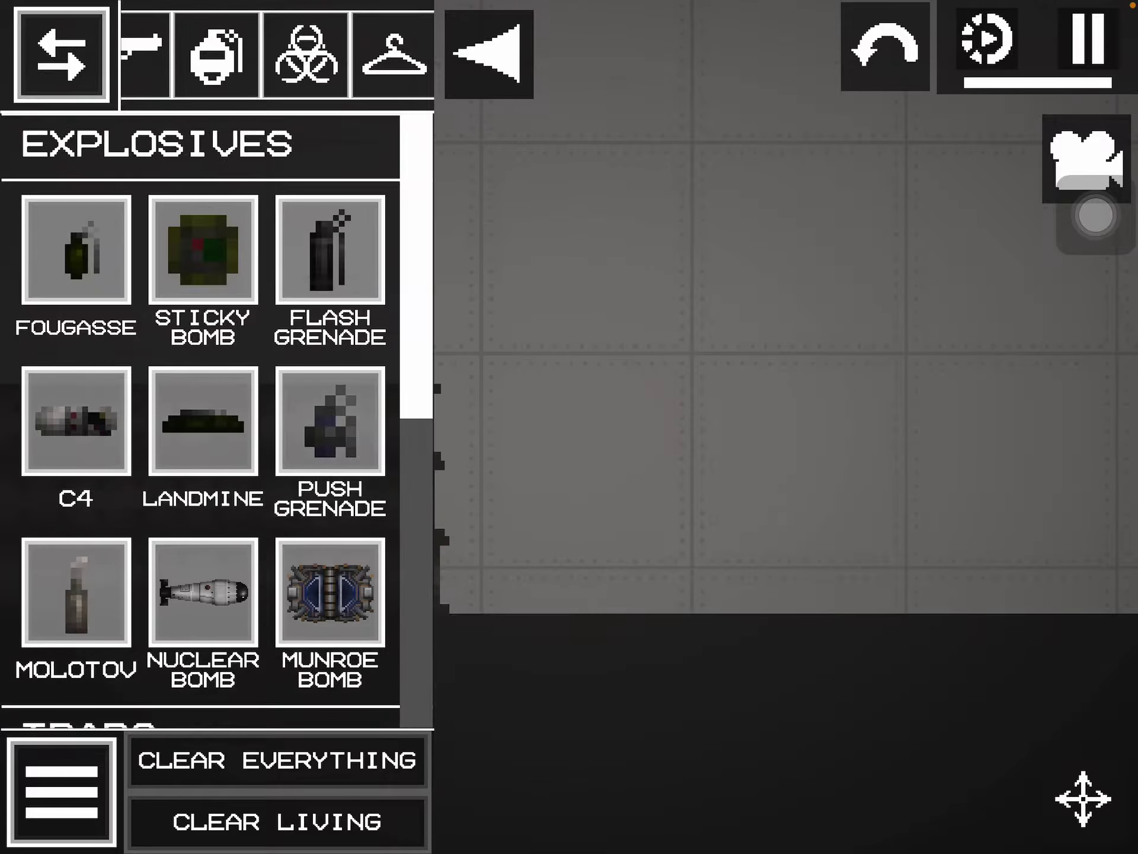
scroll(204, 400, "down", 3)
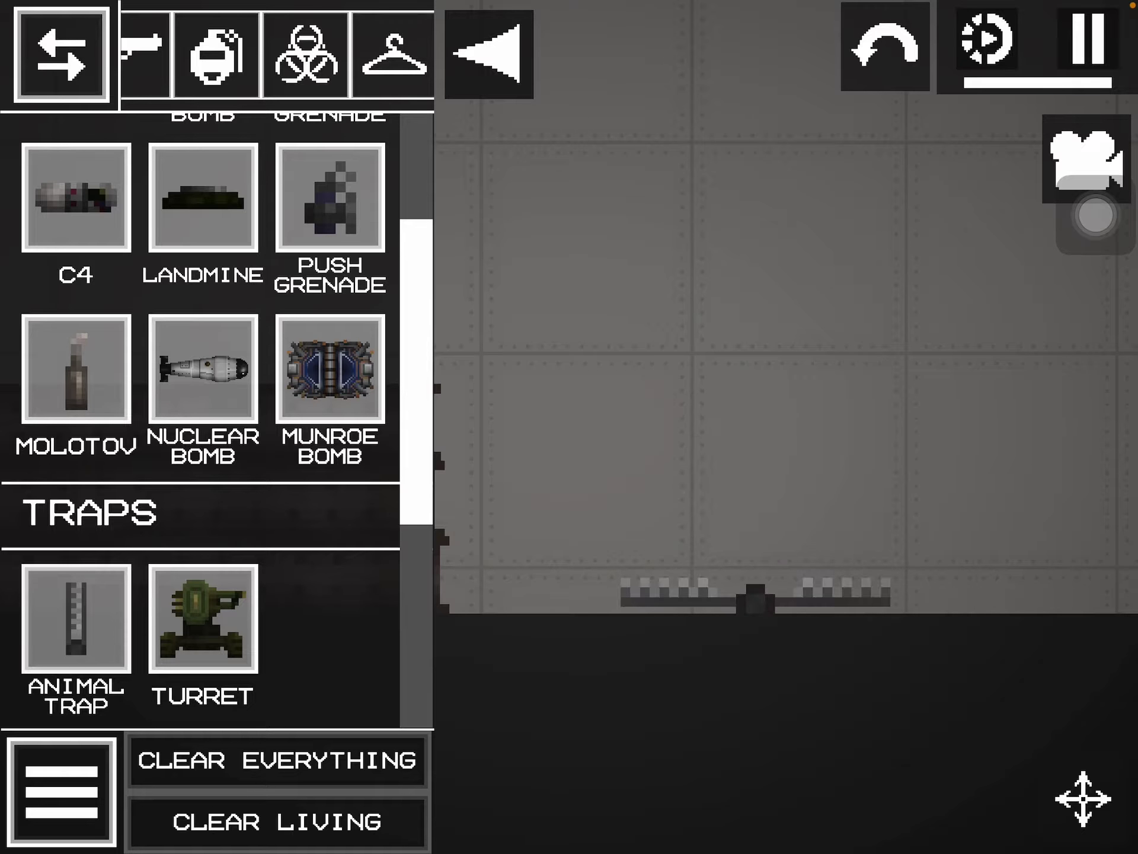
scroll(783, 445, "down", 2)
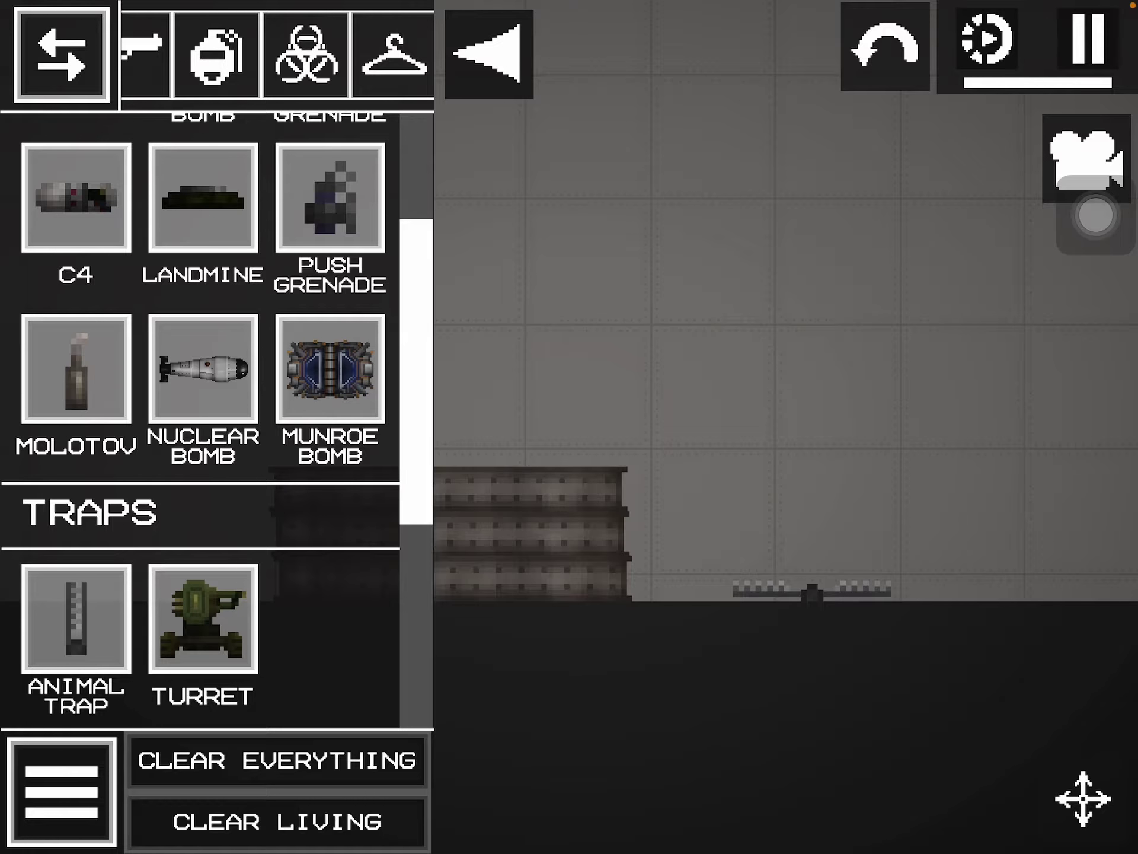
scroll(783, 445, "up", 1)
- Close the item catalog and pause the simulation
key("Tab")
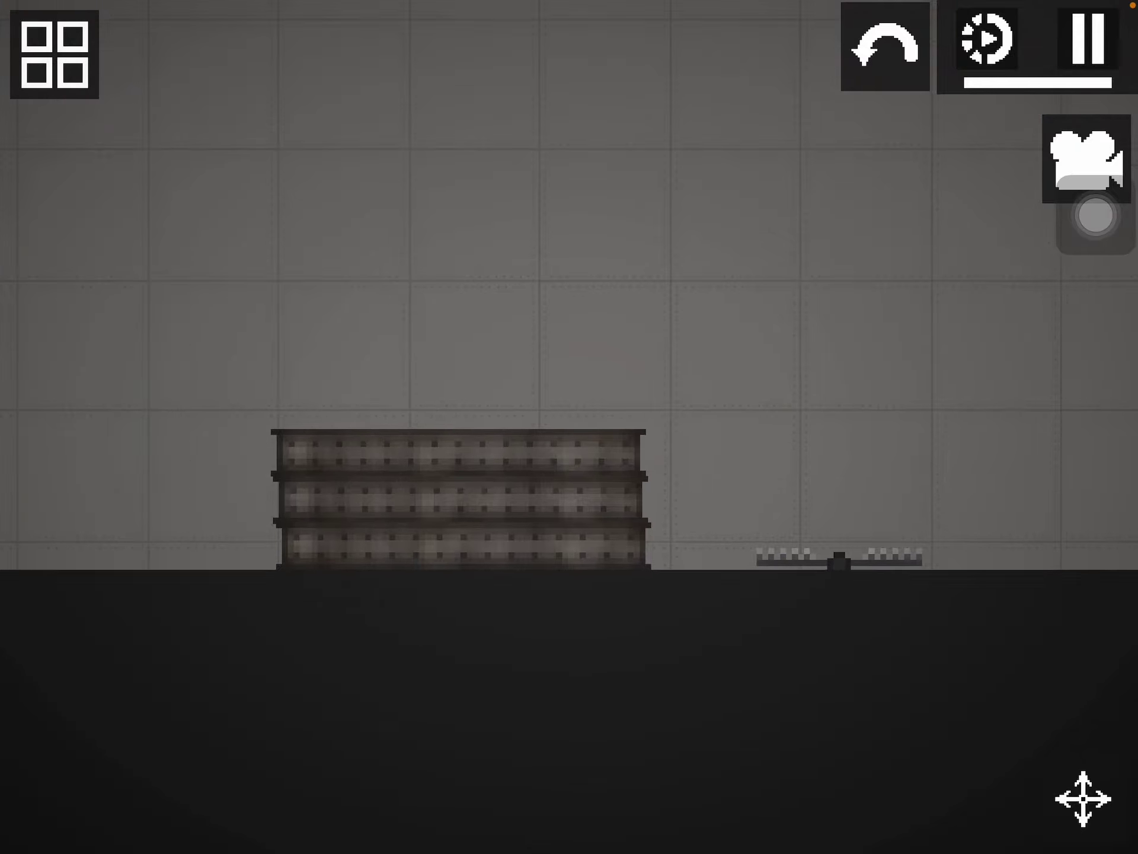
scroll(569, 400, "up", 2)
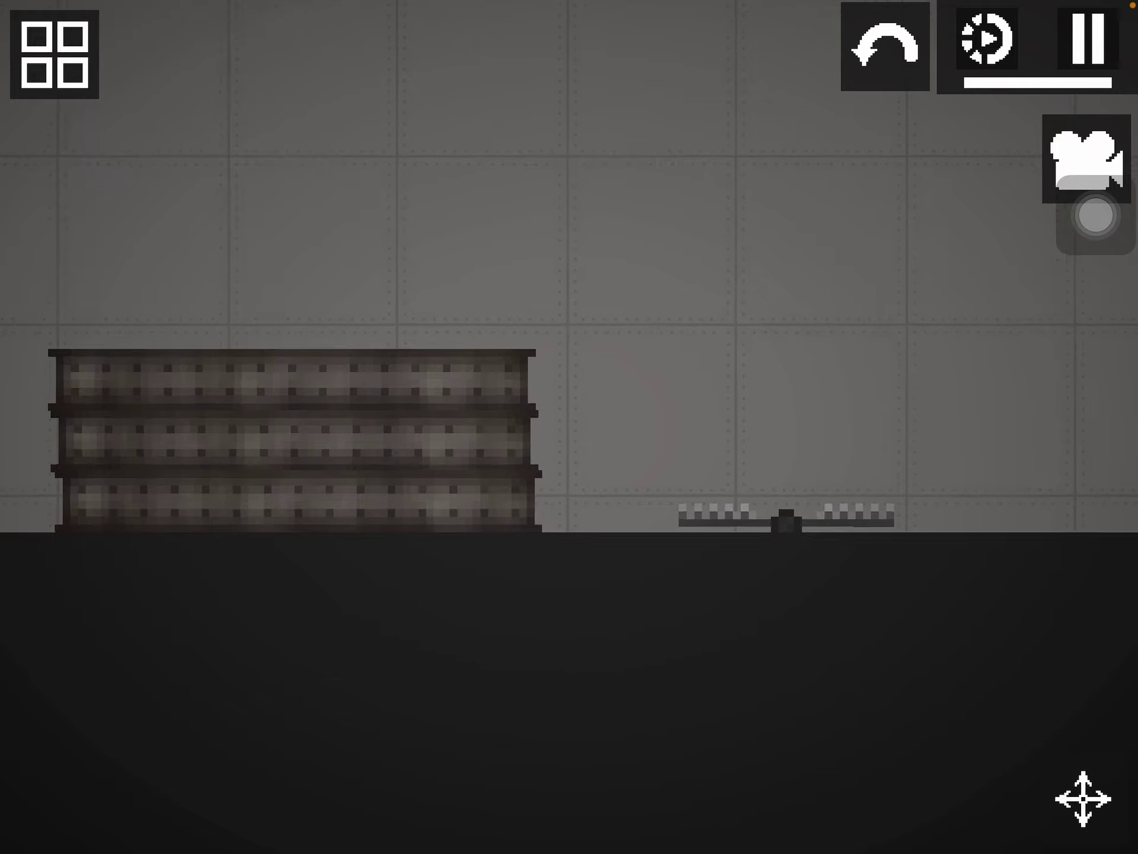
key("Tab")
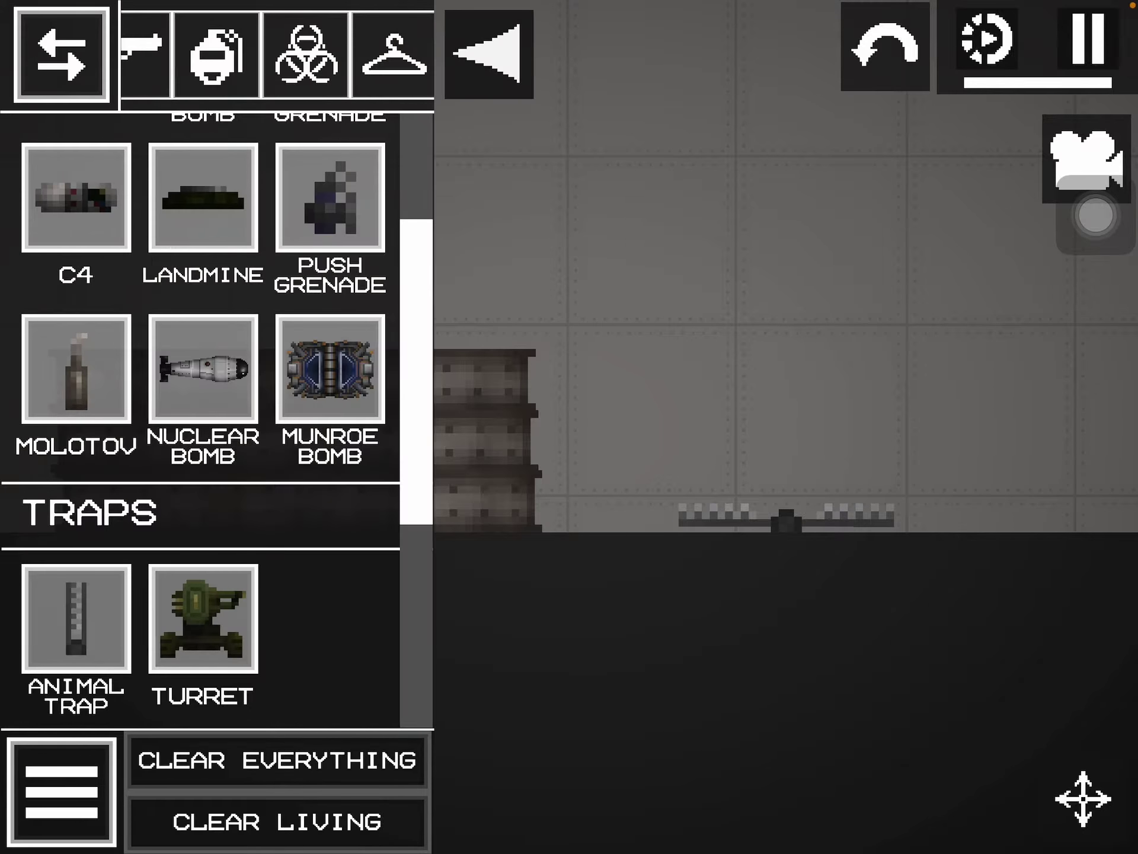
key("Tab")
scroll(570, 400, "up", 2)
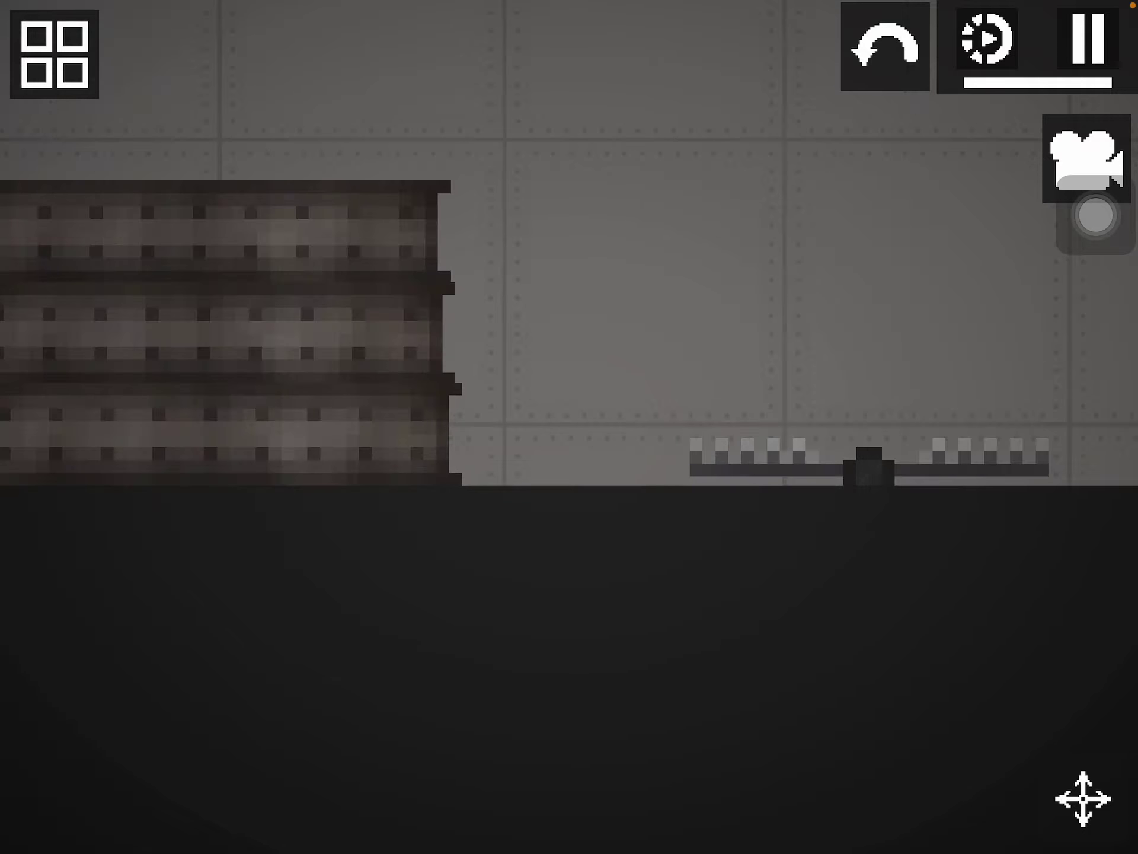
key("space")
scroll(570, 400, "down", 2)
scroll(569, 400, "down", 1)
- Lift the three balks into a mid-air row and bring its right end into view
left_click_drag(289, 515, 776, 342)
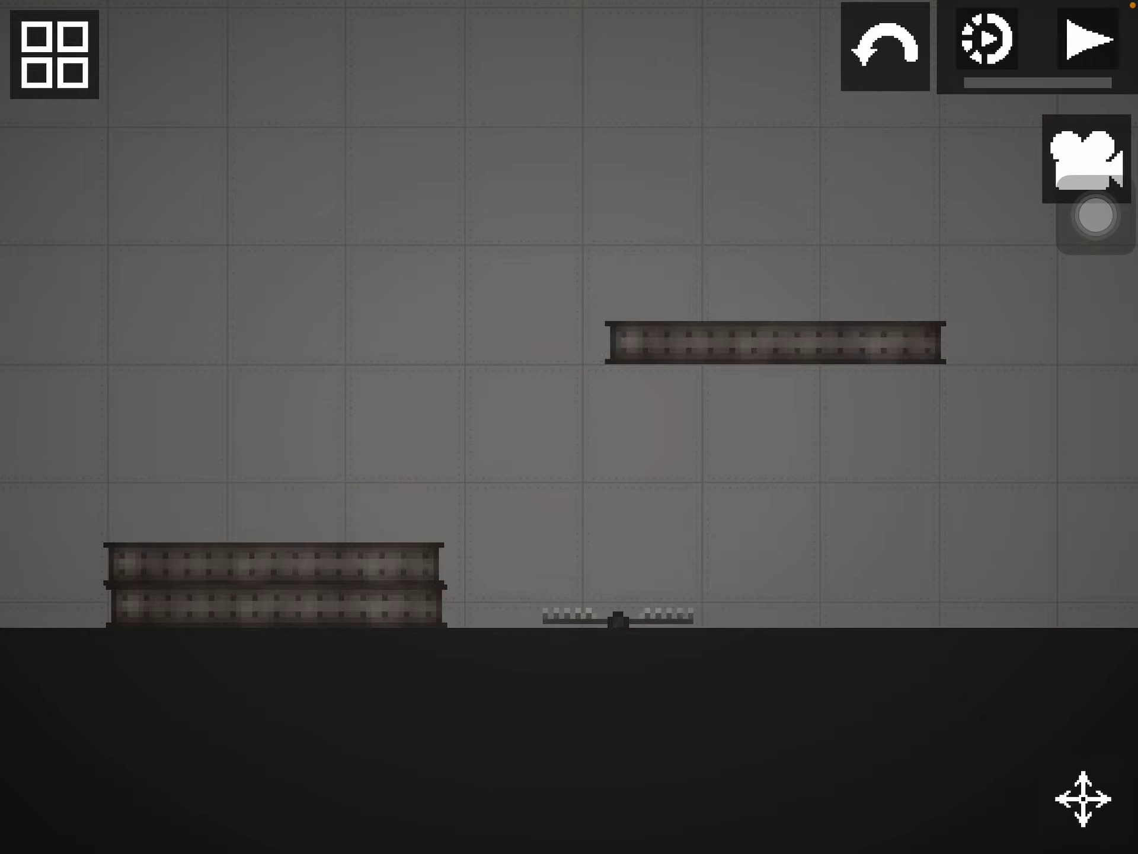
left_click_drag(276, 560, 446, 353)
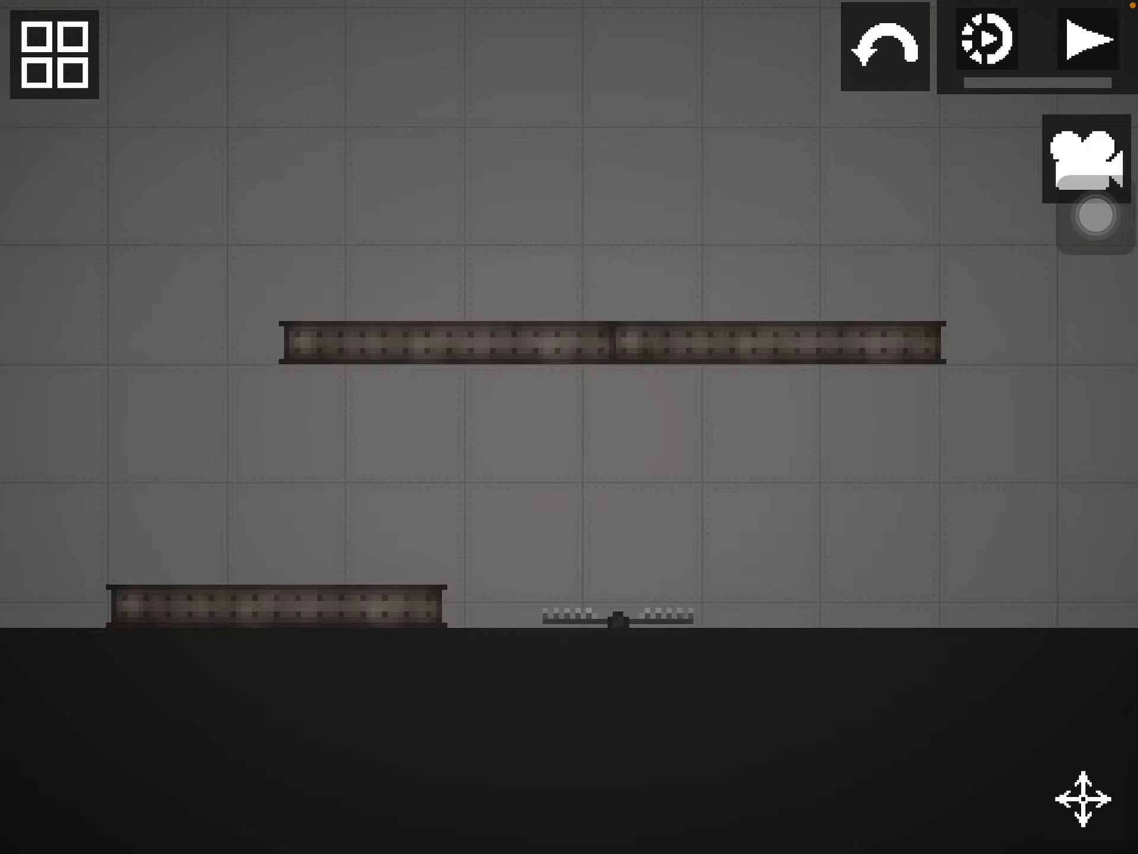
left_click_drag(276, 605, 125, 343)
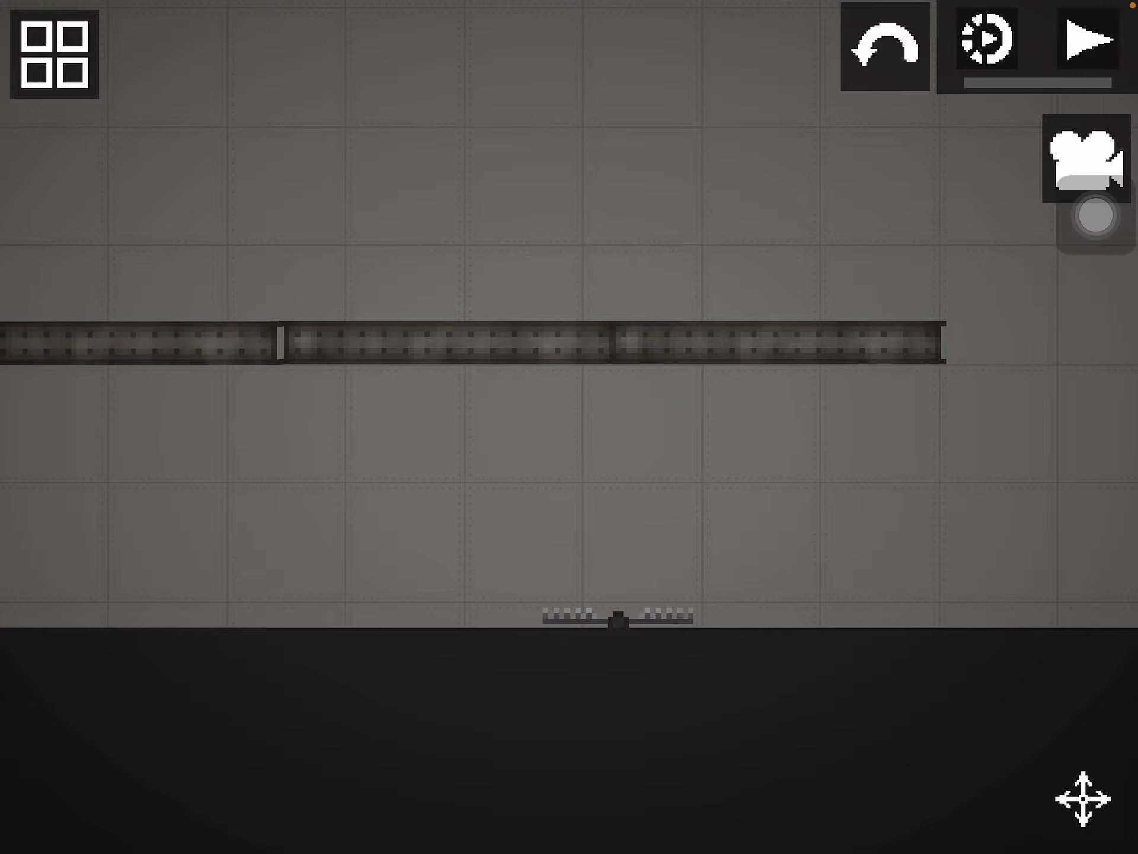
scroll(569, 267, "up", 2)
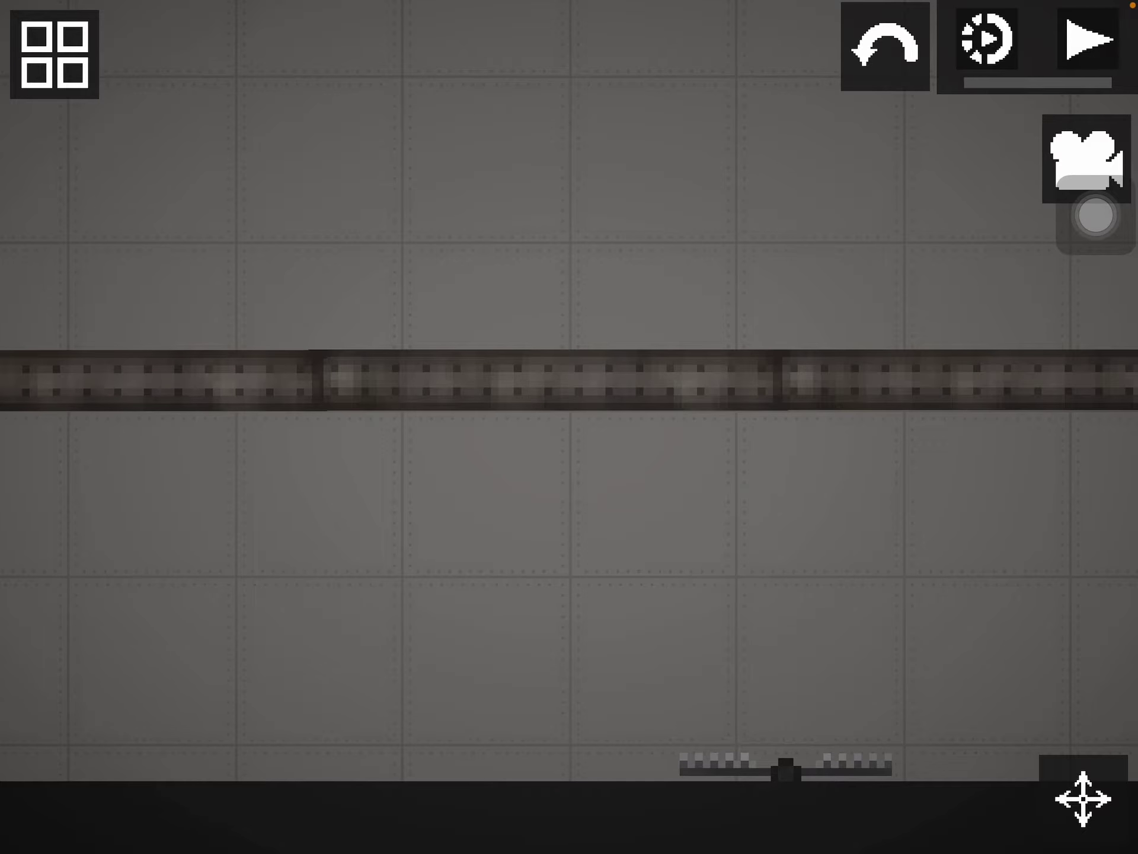
left_click_drag(783, 764, 515, 651)
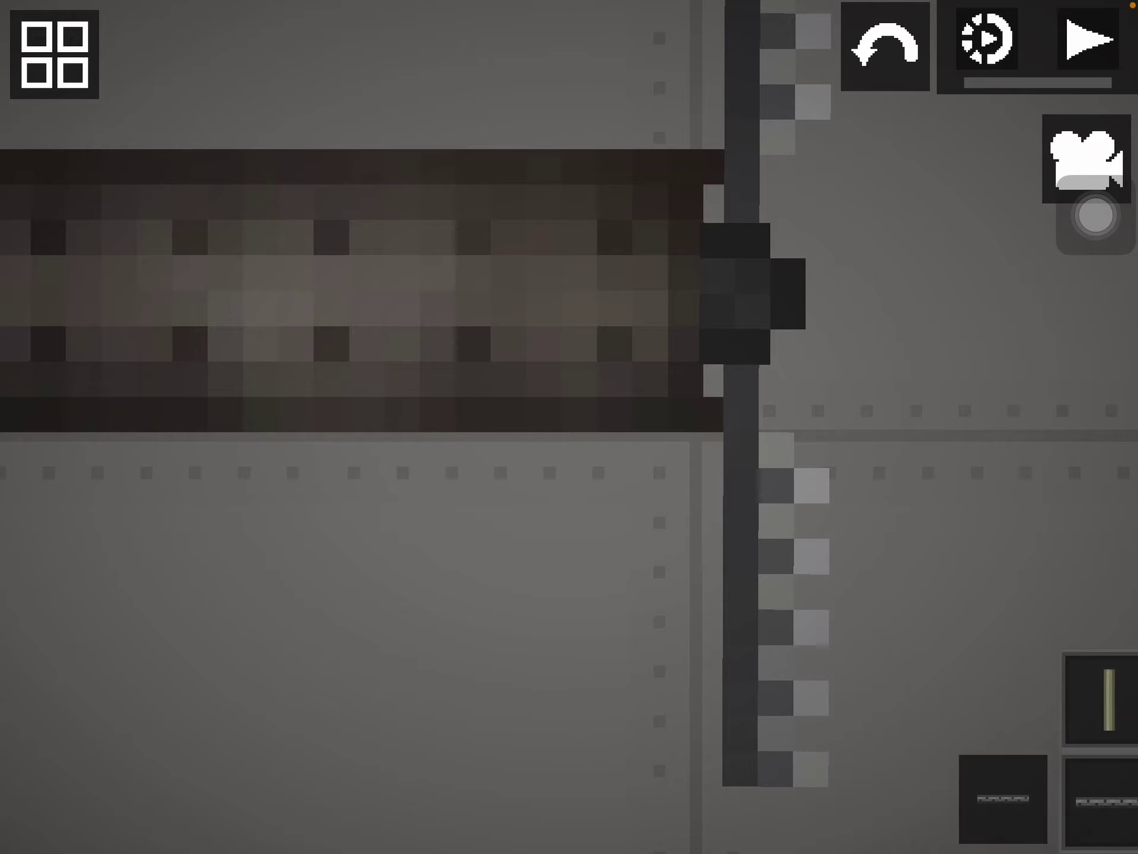
- Fix the animal trap onto the right balk's end using the tool palette
left_click(701, 298)
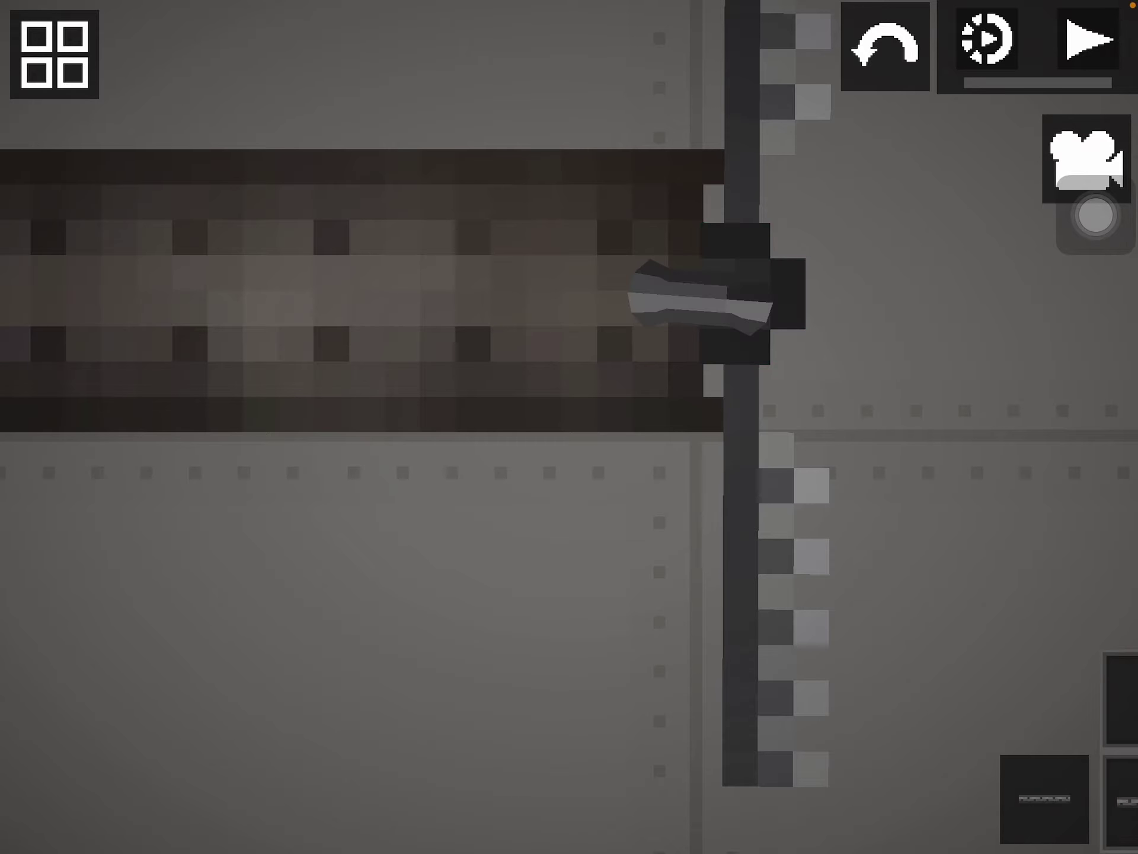
left_click(1045, 798)
scroll(570, 427, "down", 5)
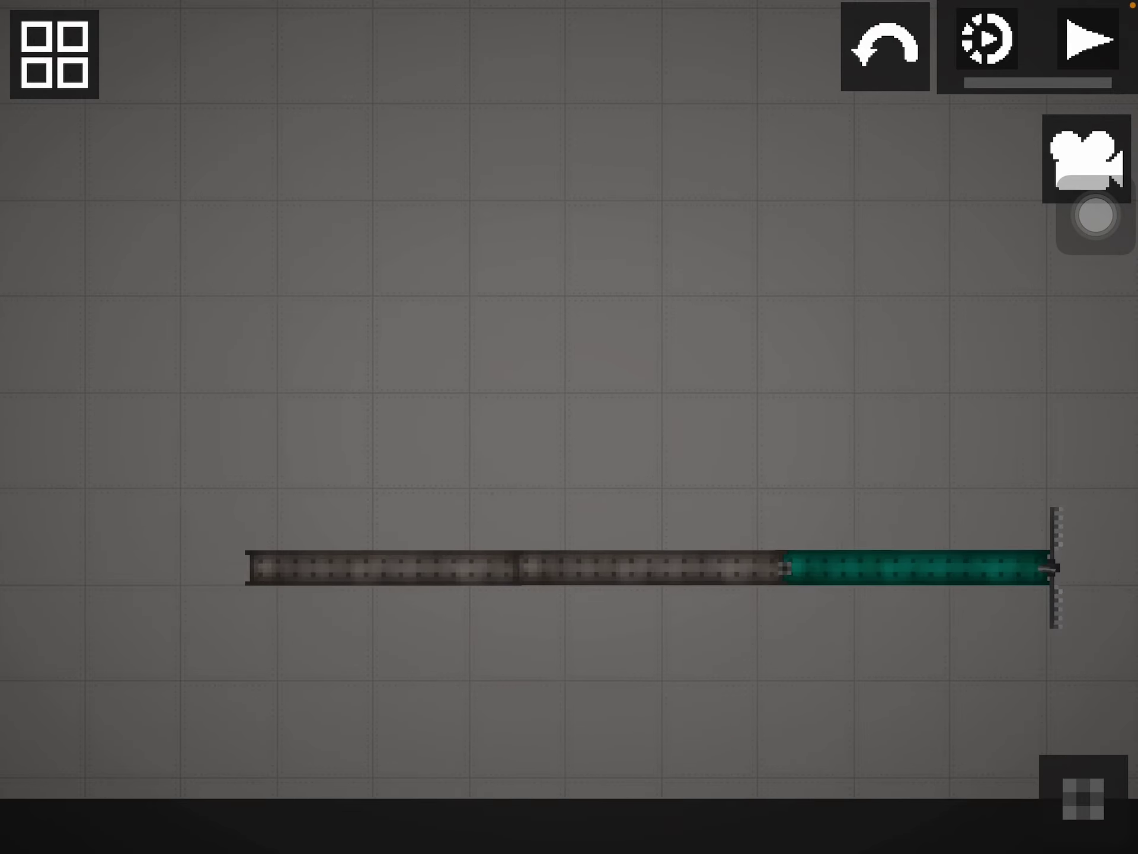
scroll(569, 552, "up", 4)
left_click(800, 534)
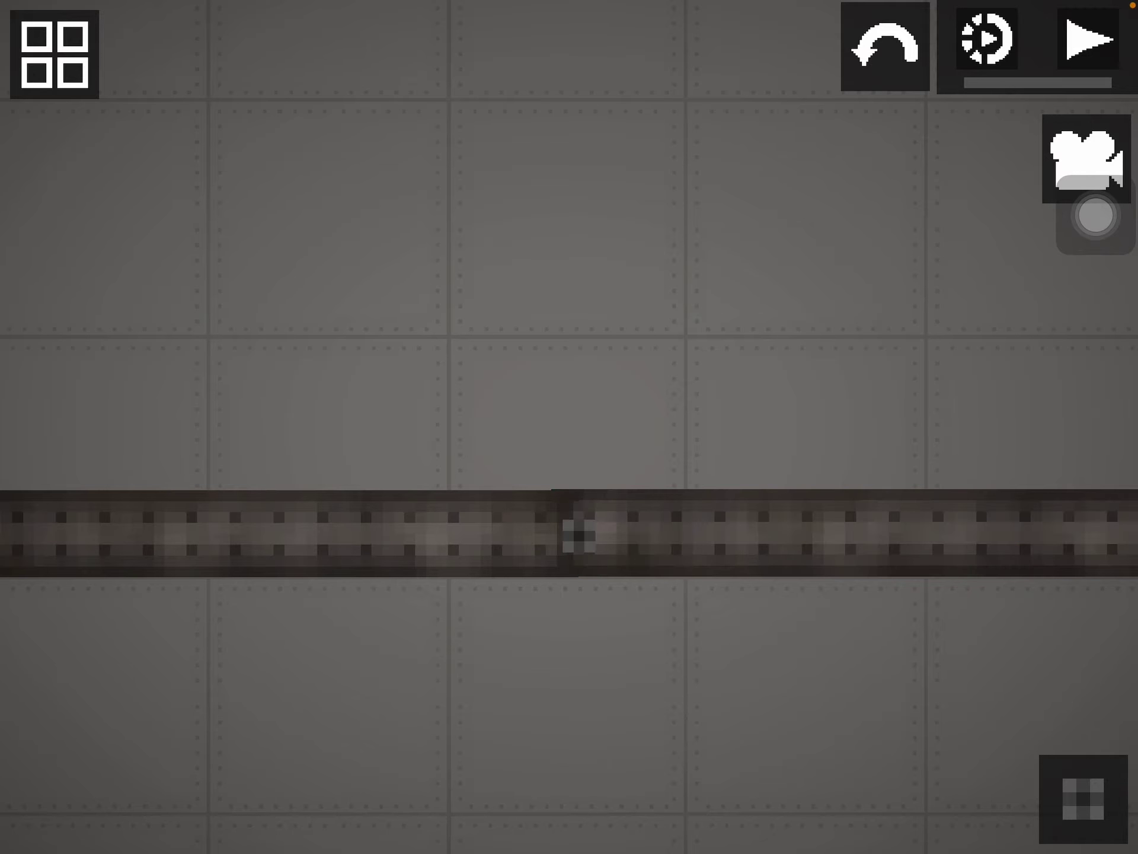
left_click(1083, 799)
- Join the last parts, resume the simulation and carry the chain by its trap end into the water
left_click(782, 795)
left_click(880, 689)
scroll(569, 534, "down", 5)
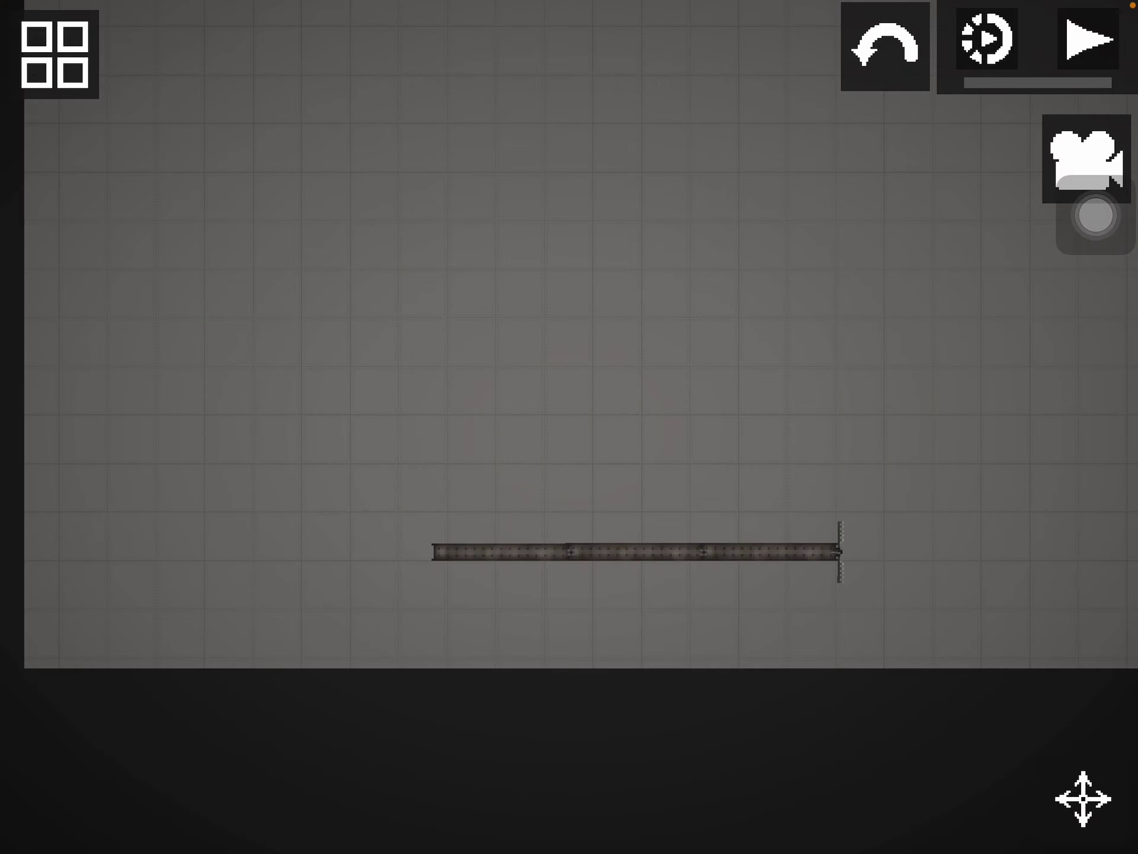
left_click(1089, 42)
left_click_drag(570, 356, 355, 268)
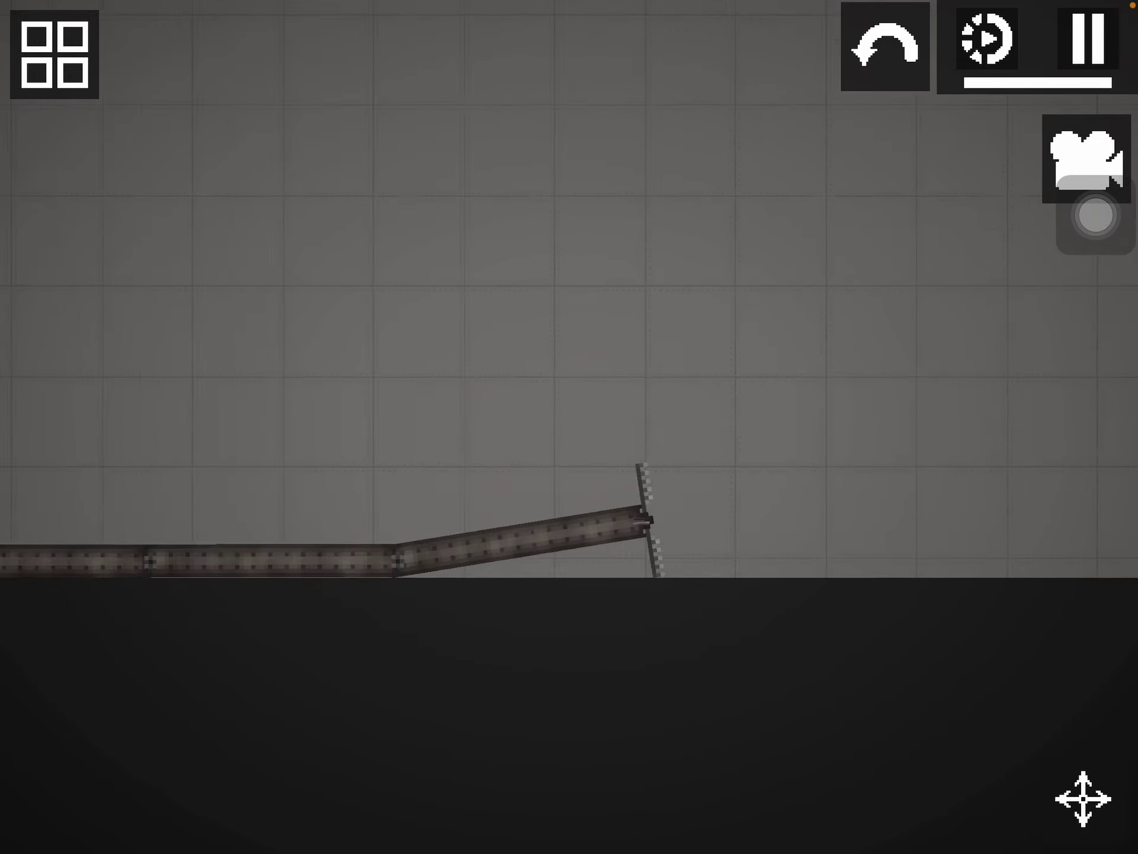
left_click_drag(622, 356, 578, 355)
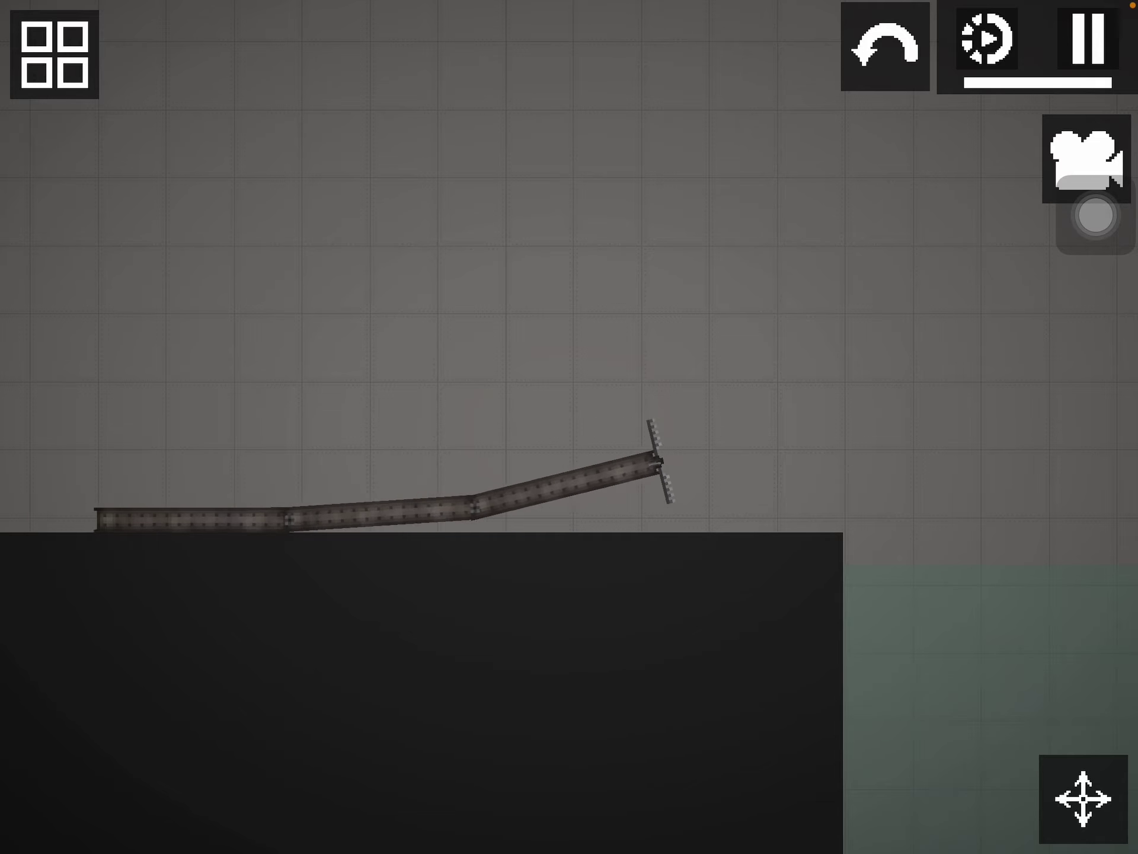
left_click_drag(654, 458, 1024, 54)
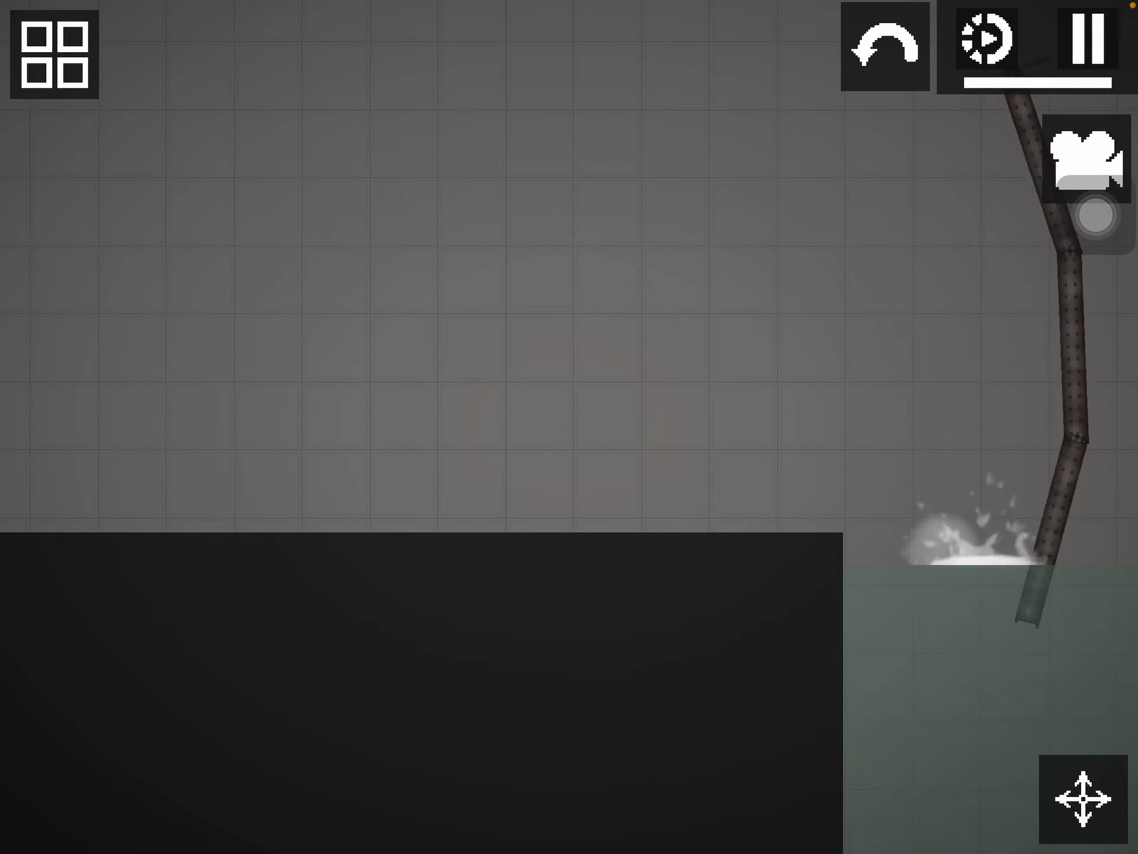
scroll(569, 427, "up", 3)
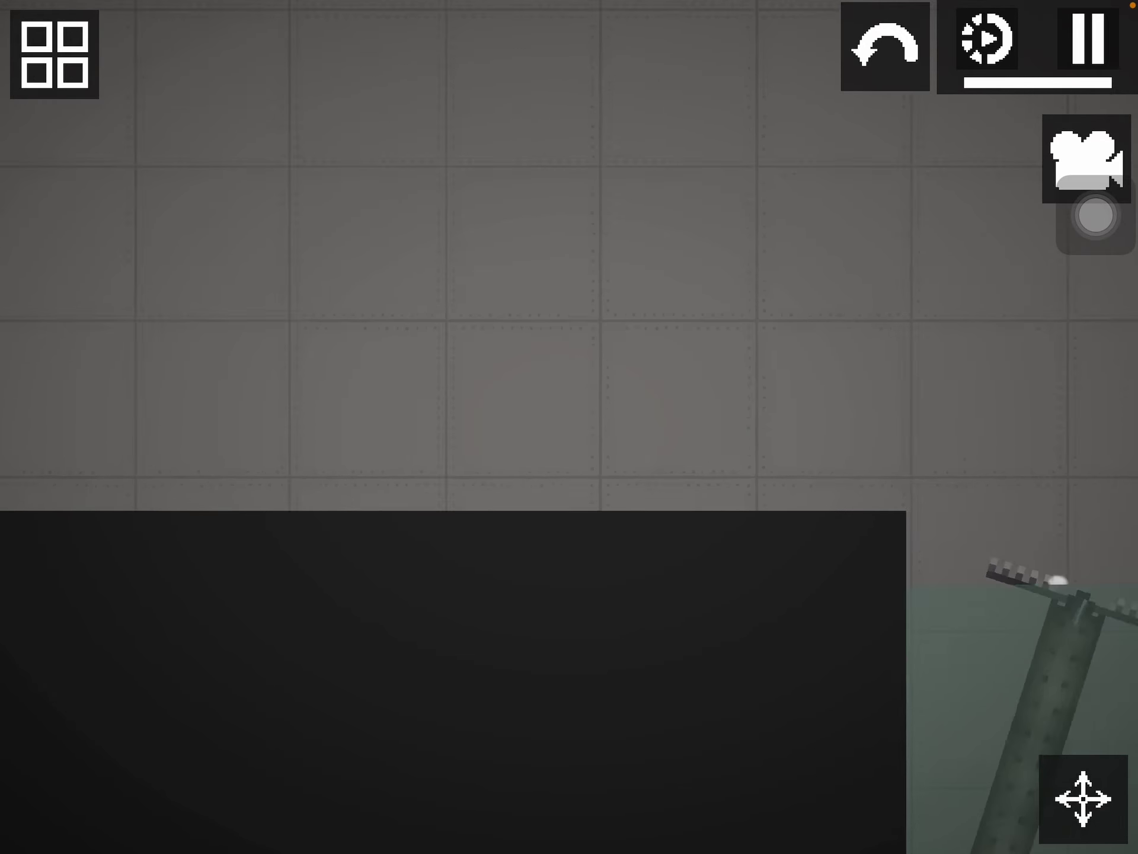
scroll(569, 428, "down", 3)
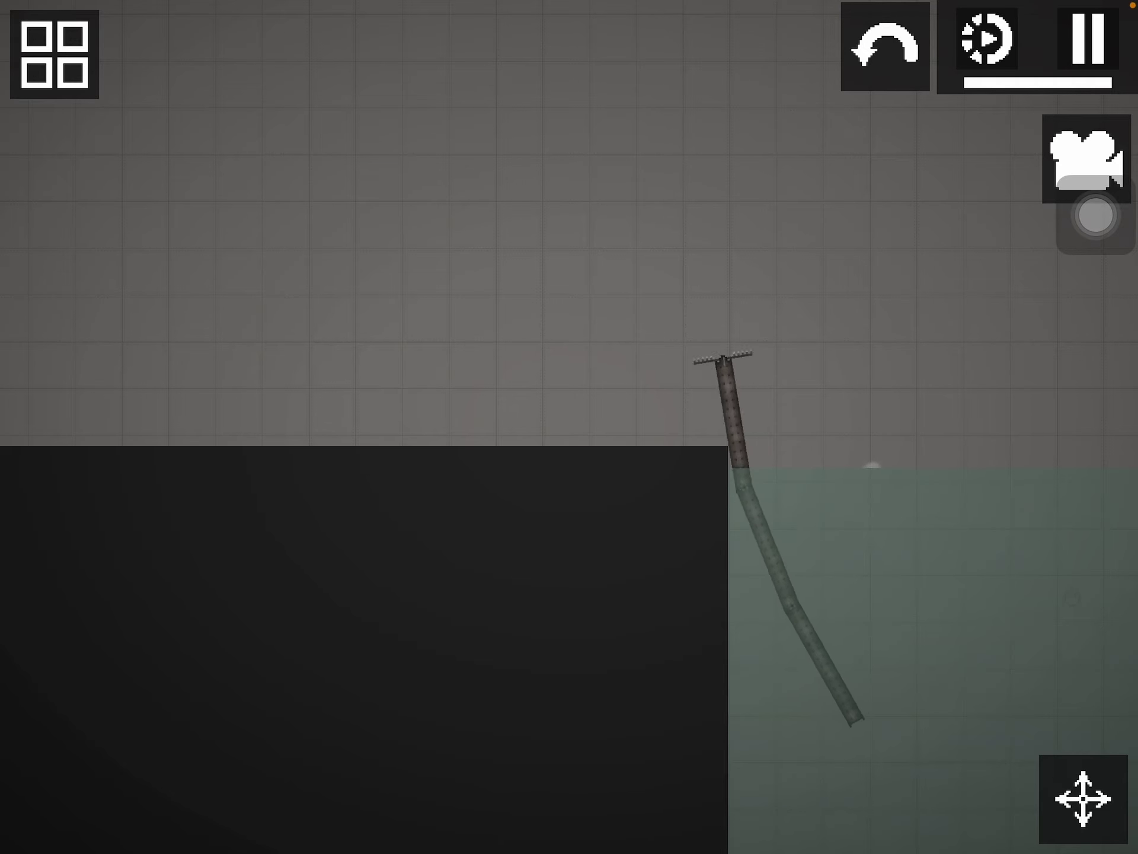
- Pull the balk chain back out of the water and bring up the item catalog
left_click(54, 53)
left_click_drag(787, 605, 934, 401)
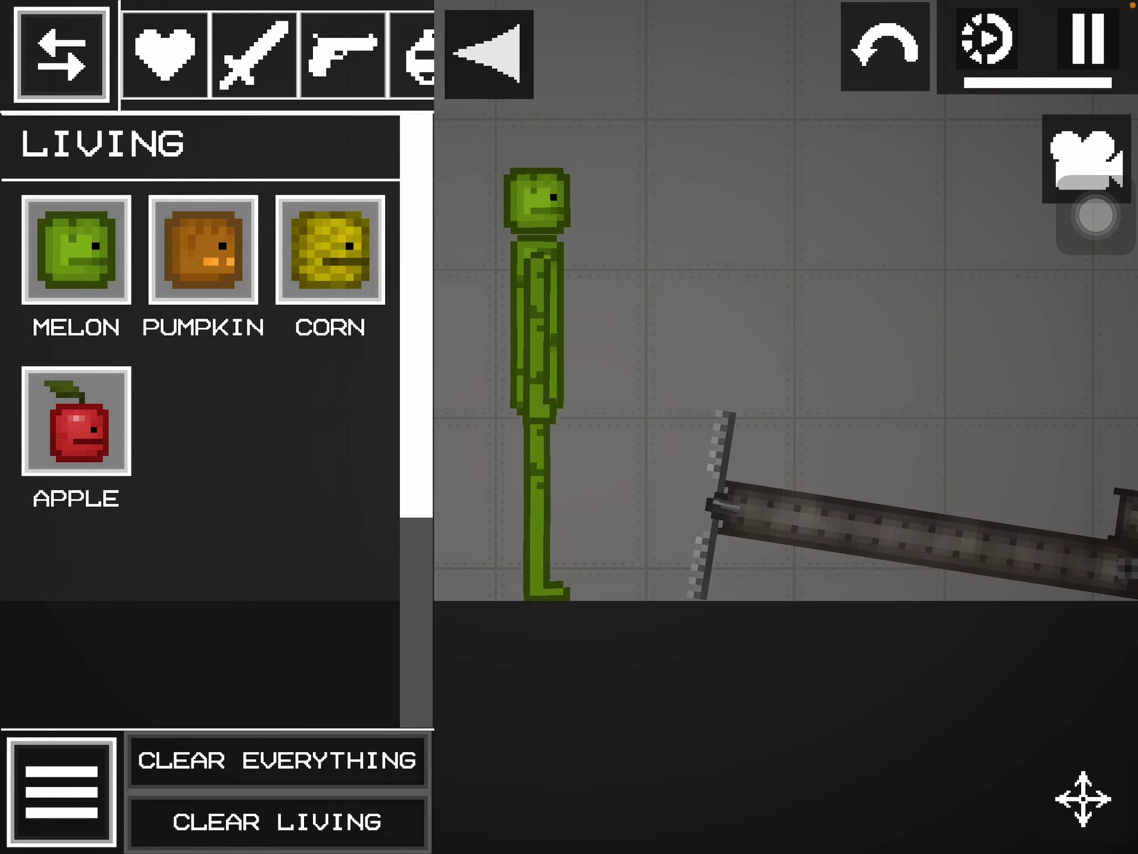
- Swing the trap end of the chain into the melon's torso
left_click_drag(889, 516, 889, 222)
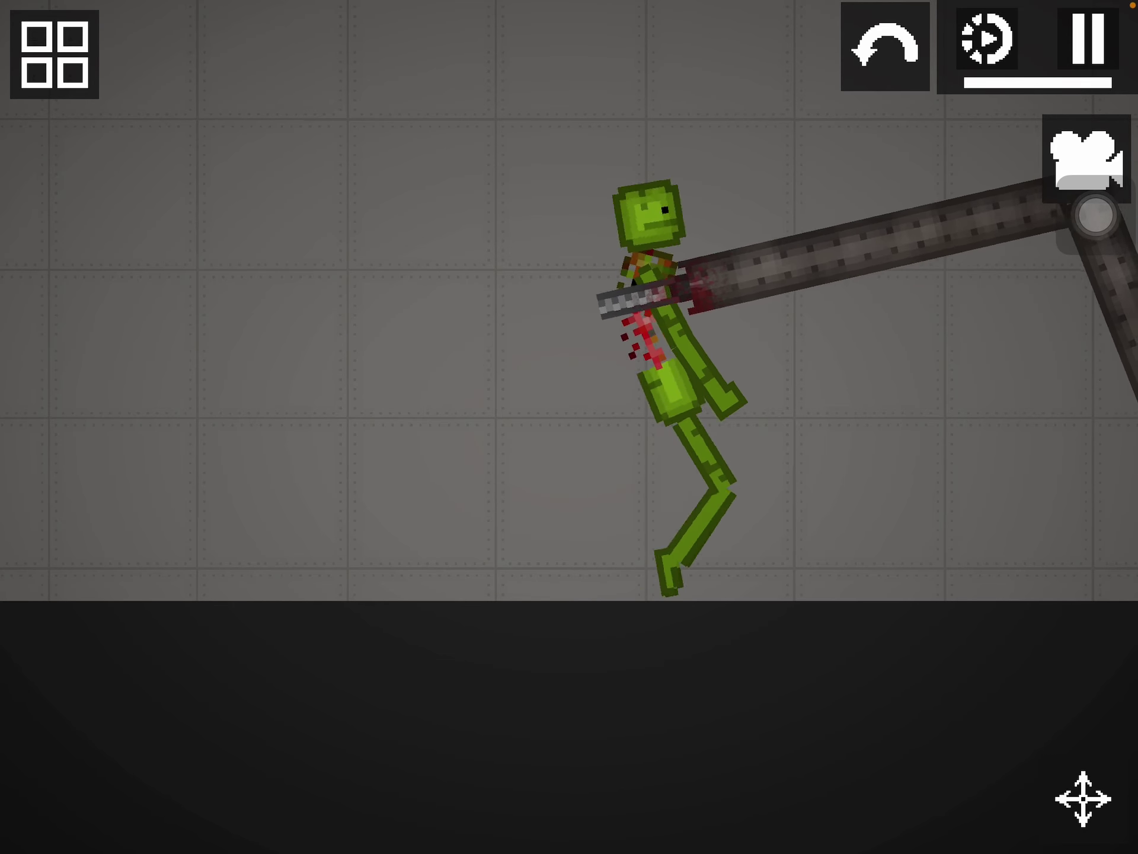